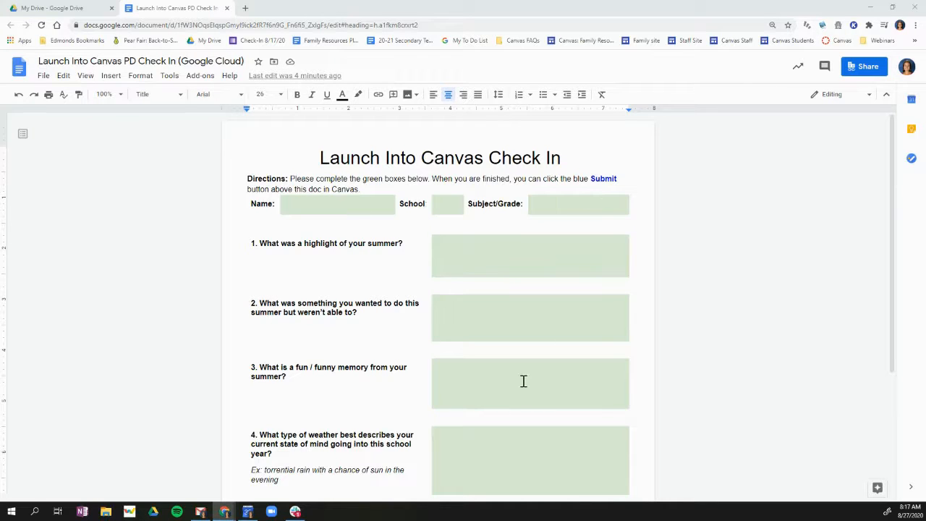
Change the document's link sharing to Anyone with the link as Viewer and finish the sharing settings
click(873, 73)
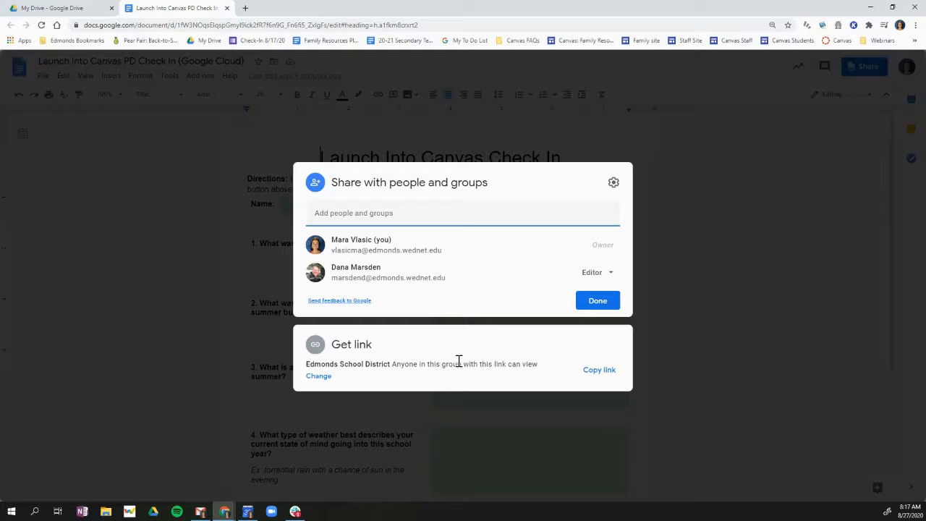
click(324, 378)
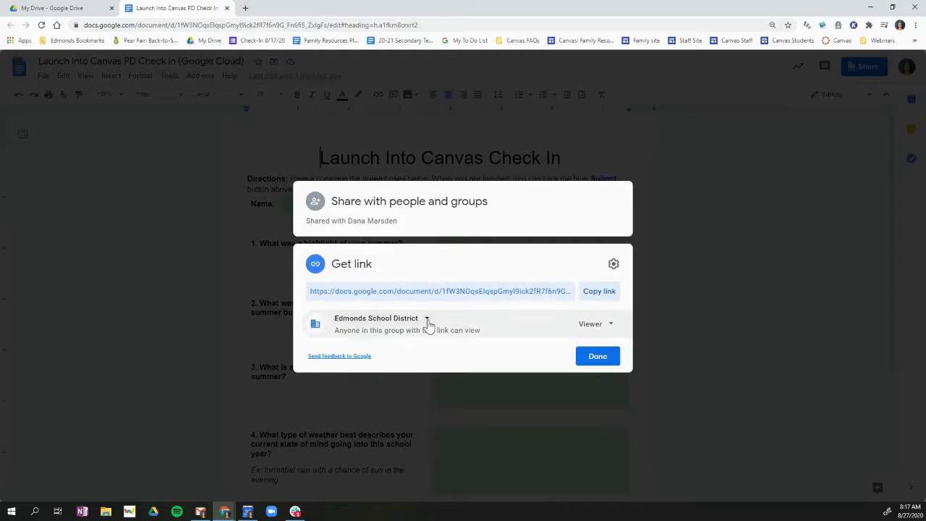
click(427, 320)
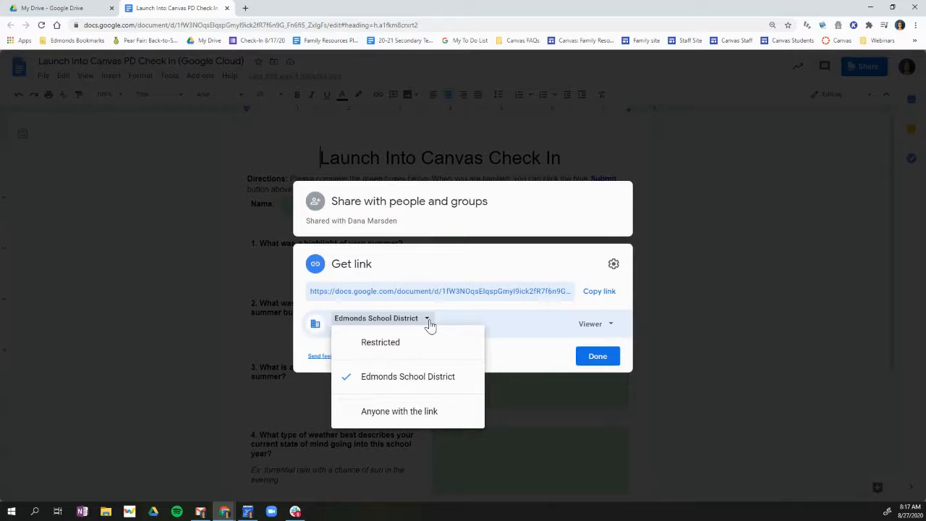
click(410, 412)
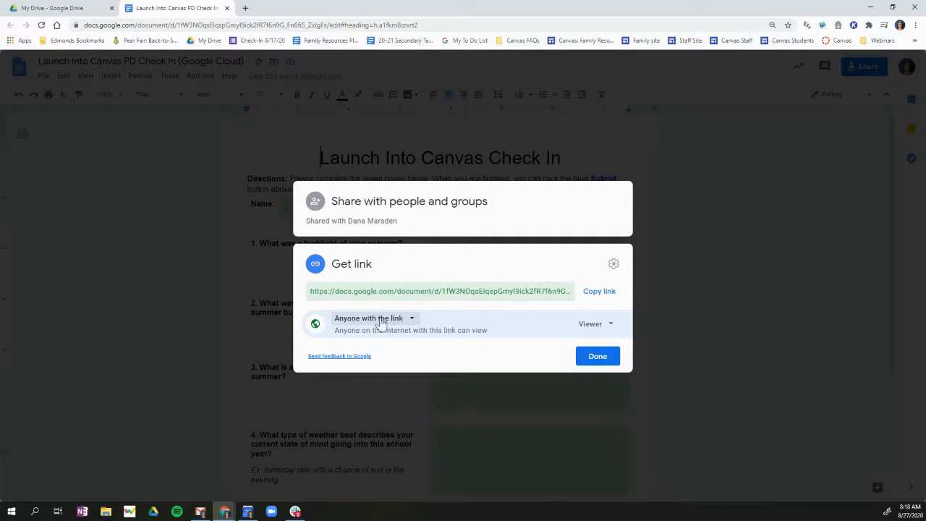
click(597, 357)
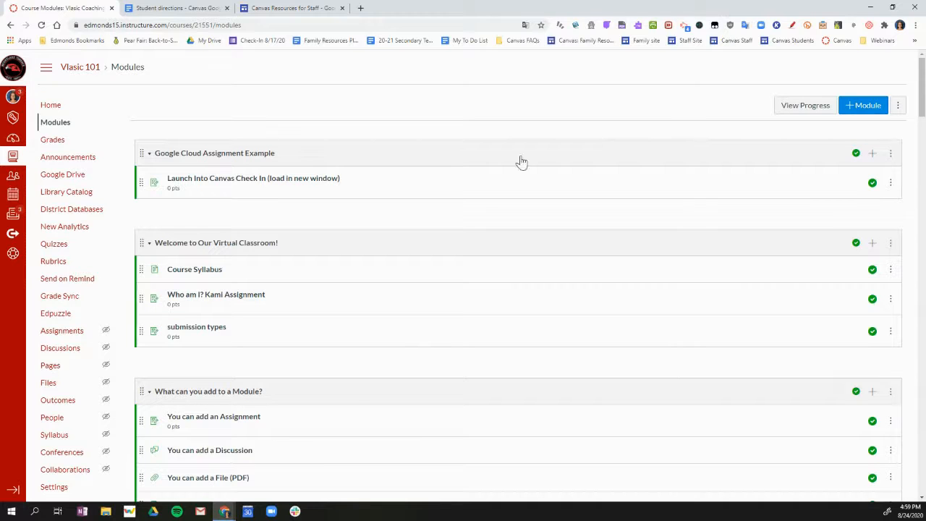
Add a new assignment named "Launch into Canvas Check In" to the Google Cloud Assignment Example module
click(872, 154)
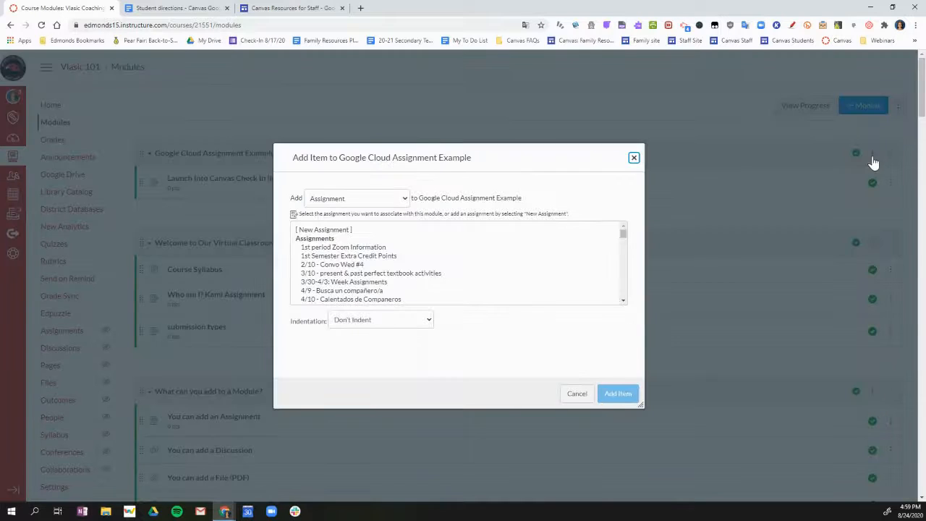
click(349, 230)
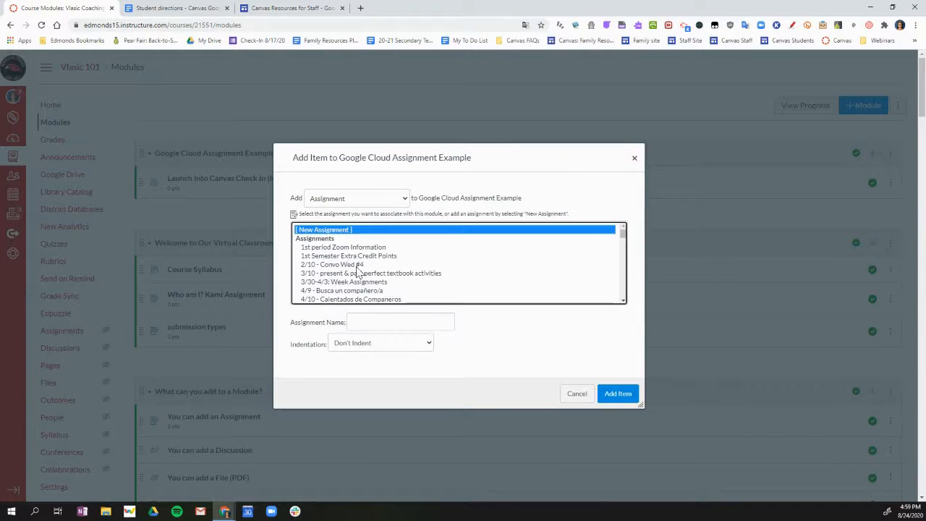
click(355, 324)
text(S)
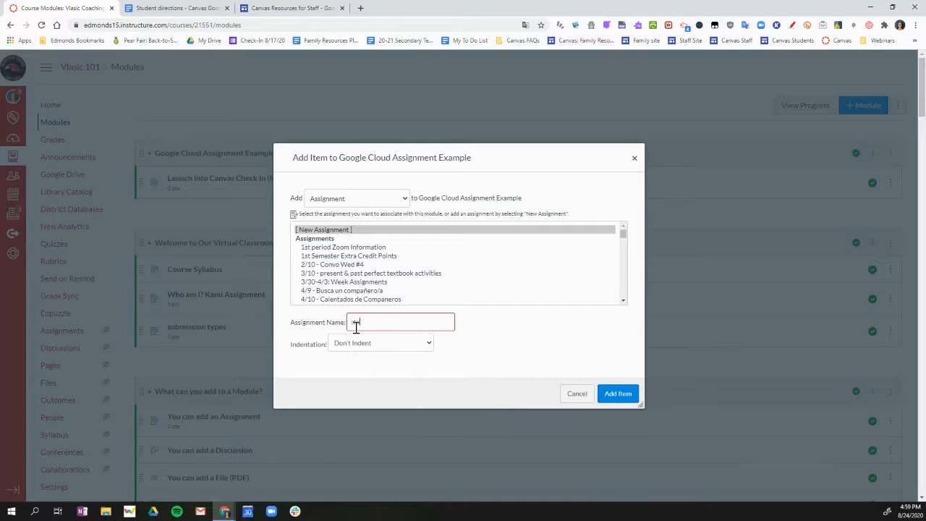
text(Launch Into)
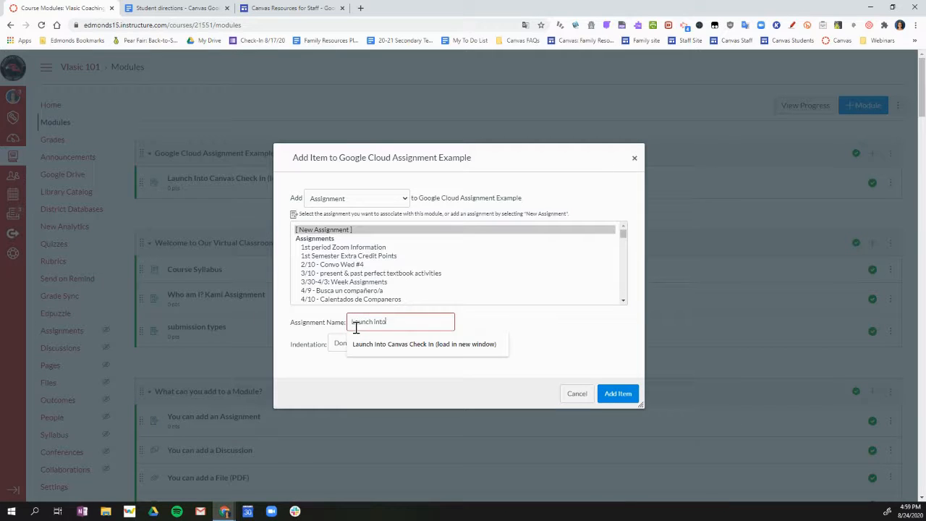
key(Down)
click(506, 343)
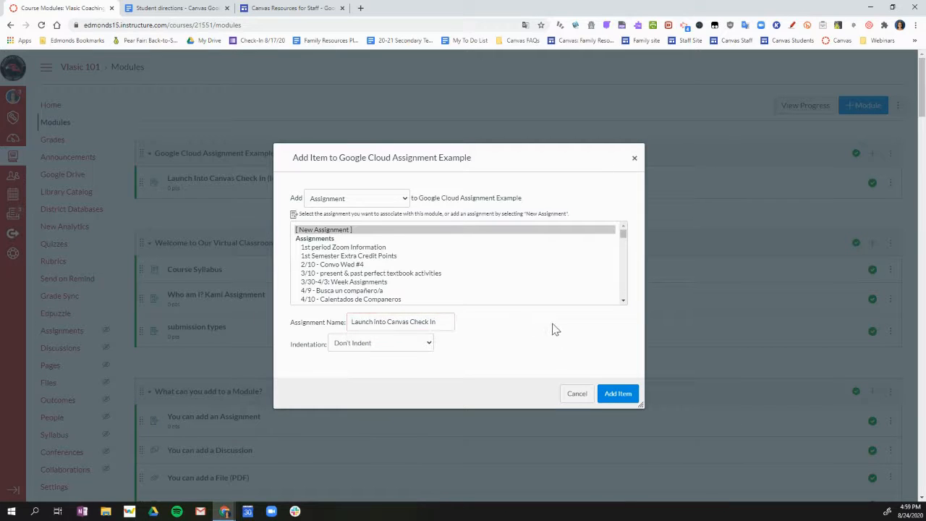
click(622, 399)
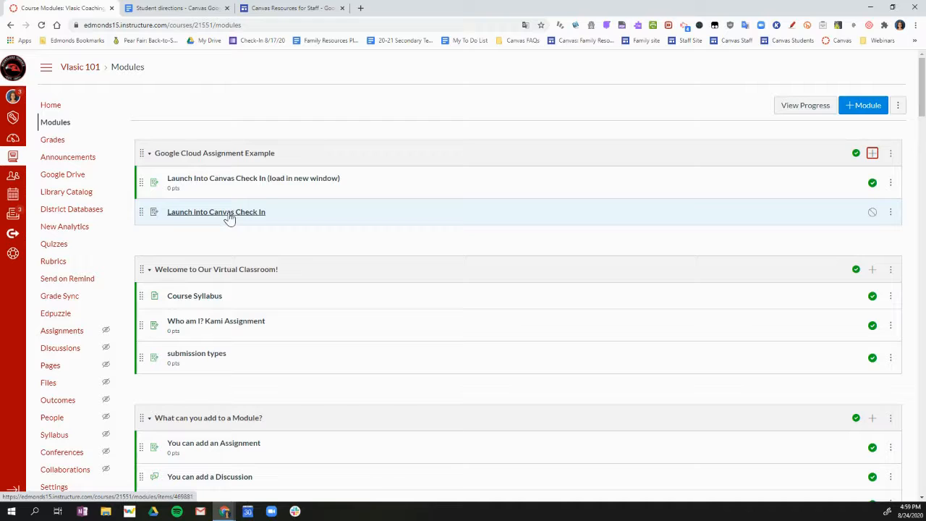
Open the new assignment for editing and enter directions beginning "This is a Google Cloud Assignment" that explain the student's own copy and submission
click(229, 215)
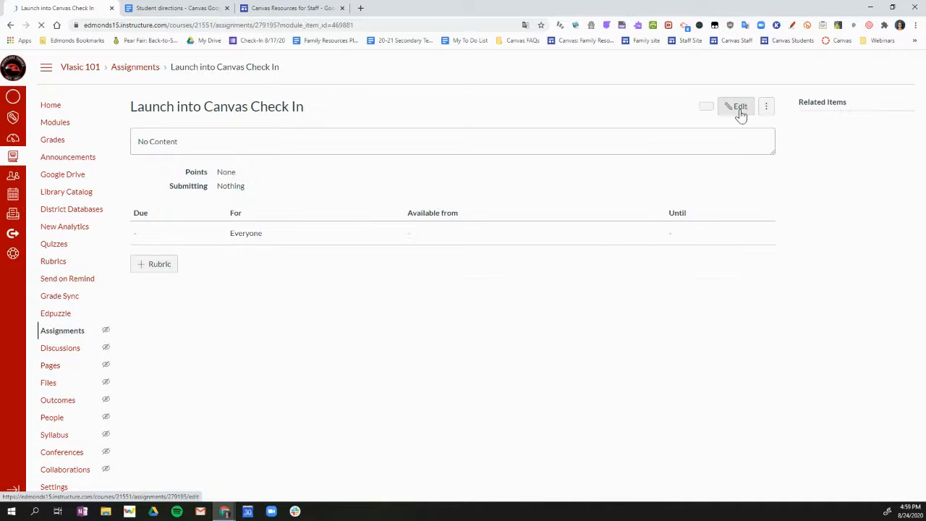
click(739, 107)
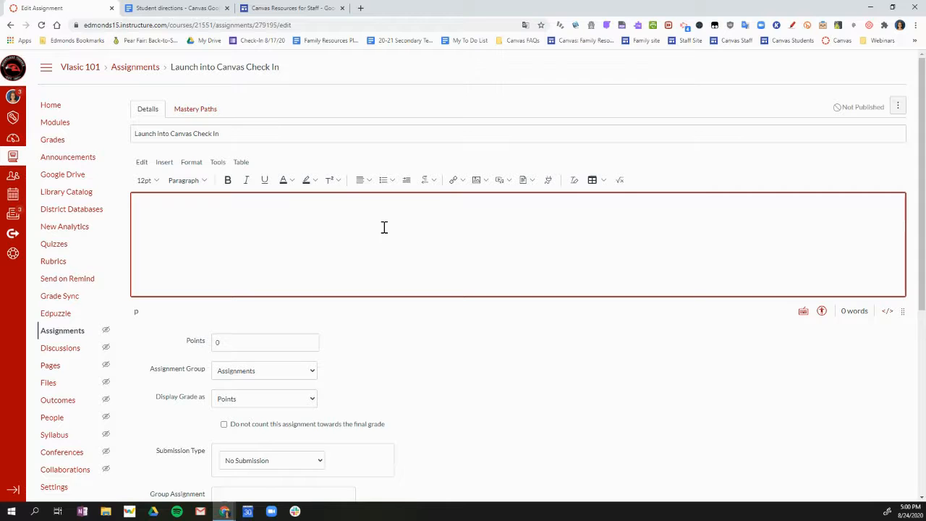
text(This is a Google Cloud Assignment. The embedded Google doc below is your own personal copy of this assignment. (You do NOT need to make a copy of this Google Doc). You can fill out the Google doc below or click the blue link to the doc and fill it out there. They are the same document and will update automatically on Canvas. Once you have completed the assignment, you can click the blue Submit Button. You will get a notification that the assignment has been submitted but you will not be redirected to a new page.)
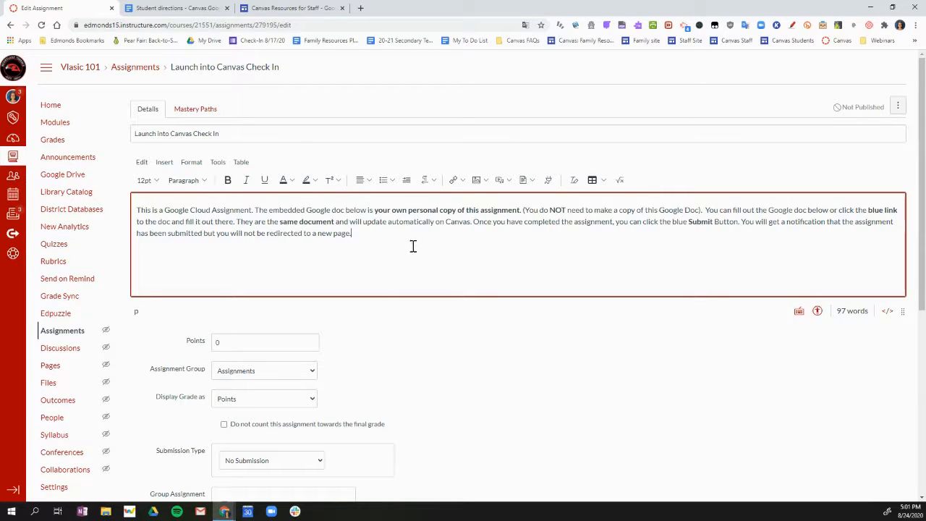
Set the submission type to External Tool and choose Google Docs Cloud Assignment as the tool
scroll(374, 279, down, 3)
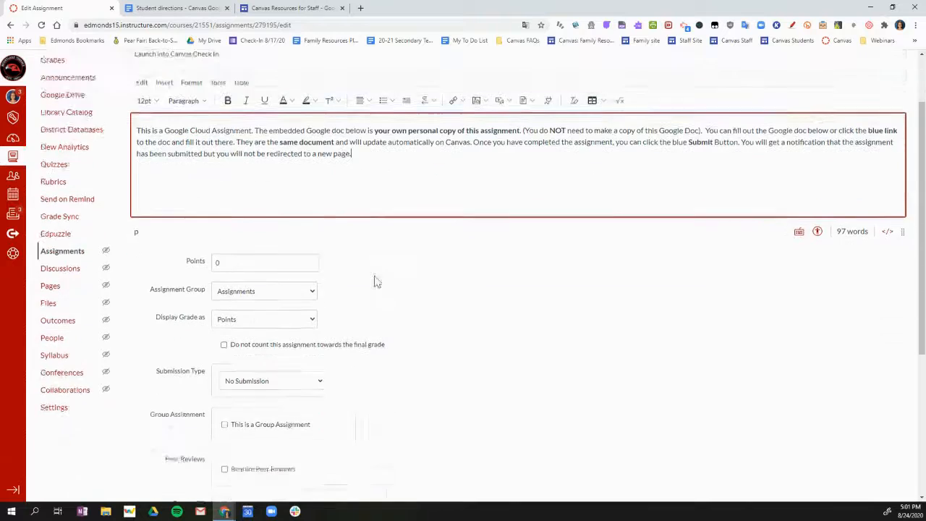
click(265, 269)
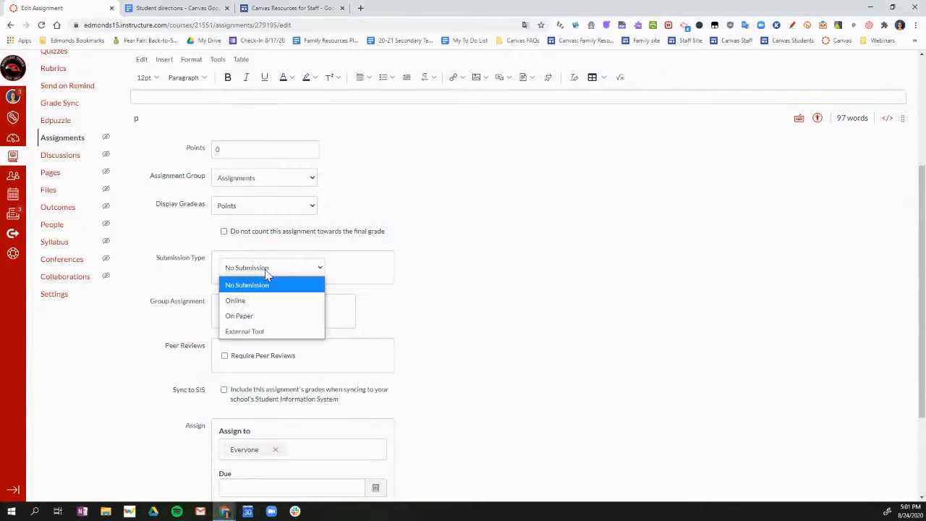
click(263, 335)
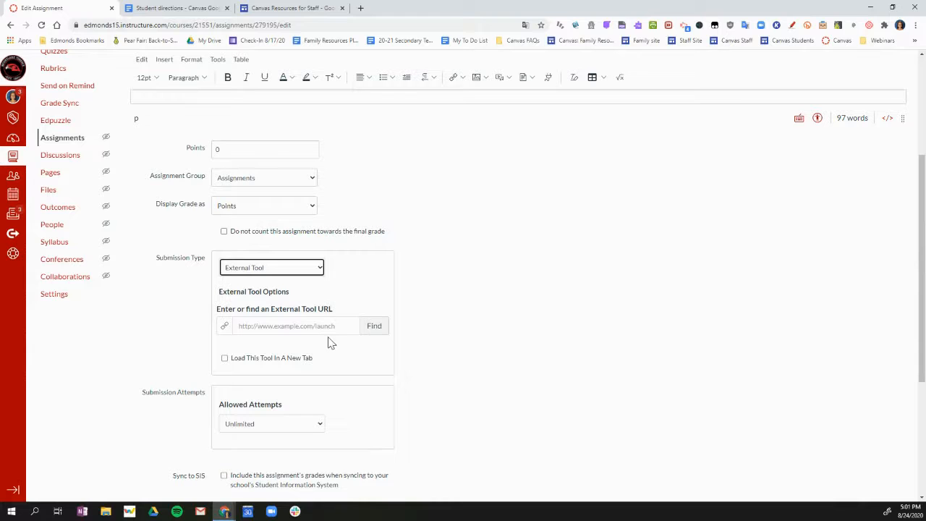
click(373, 326)
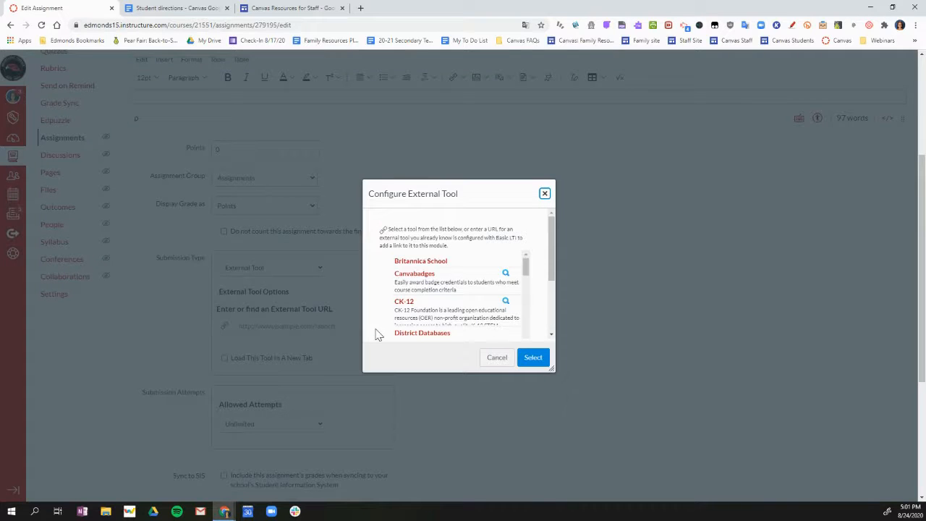
drag(526, 266, 527, 291)
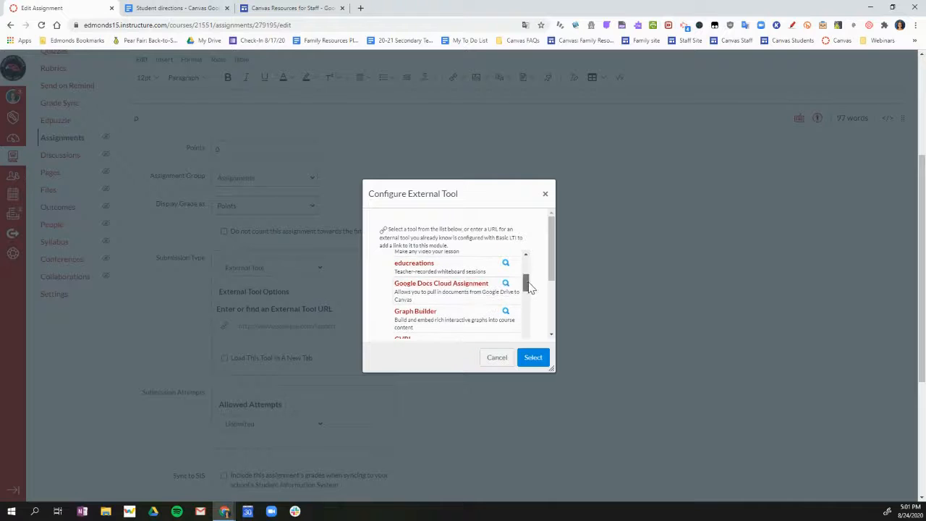
click(437, 283)
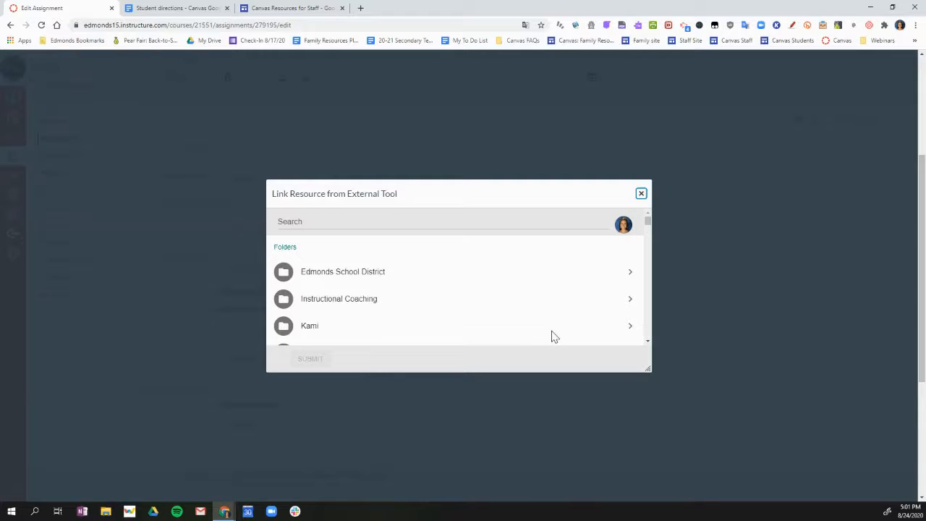
Search for "launch" and link the document Launch Into Canvas PD Check In (Google Cloud) as the external tool resource
click(422, 222)
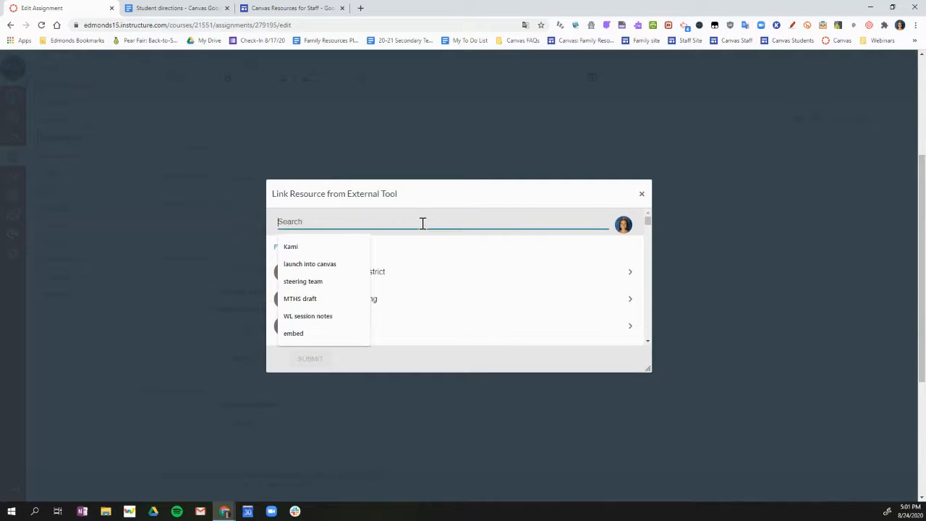
text(la)
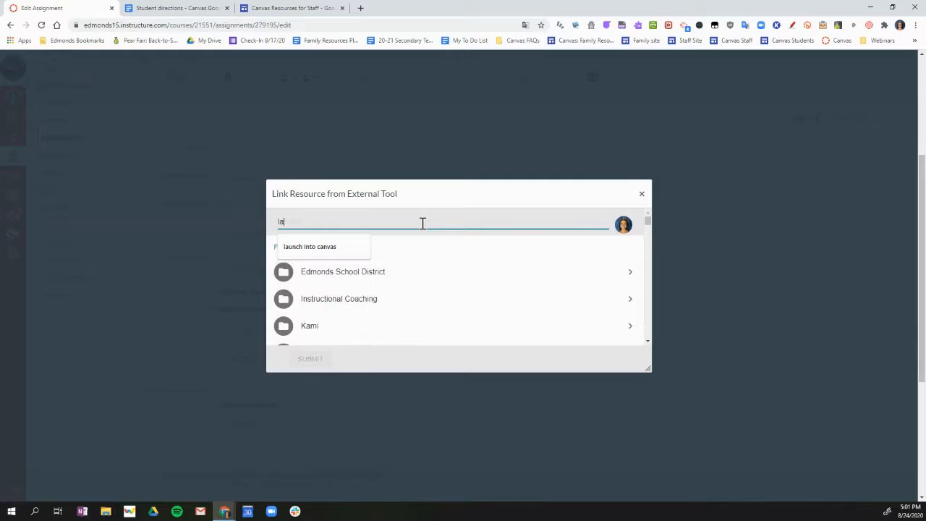
click(304, 254)
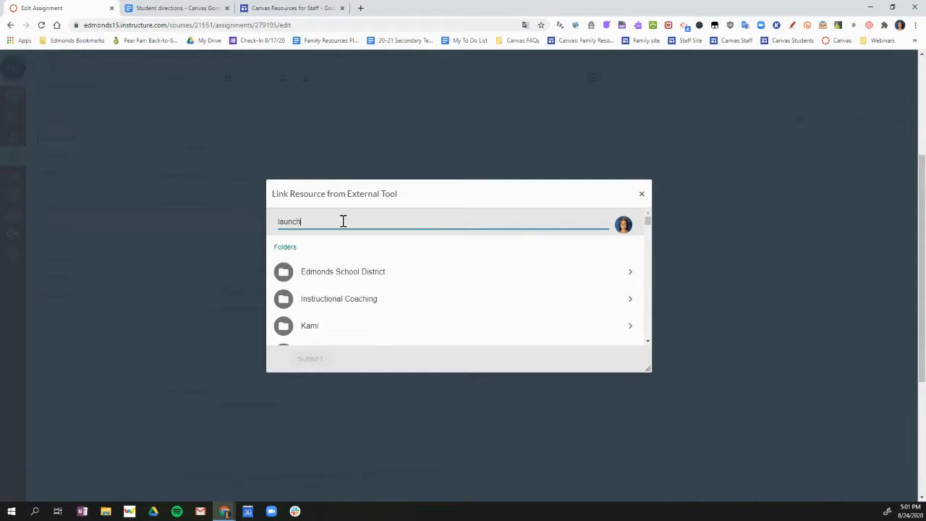
scroll(358, 303, down, 5)
click(329, 329)
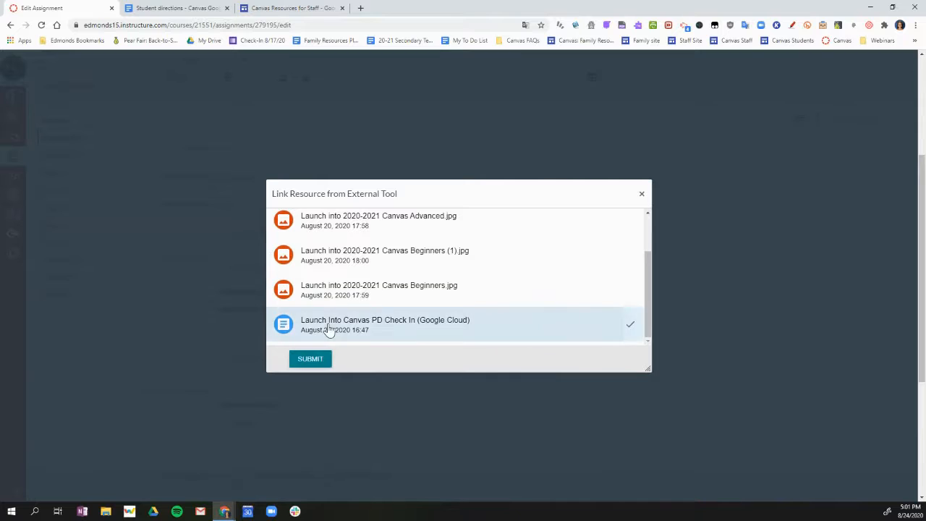
click(312, 361)
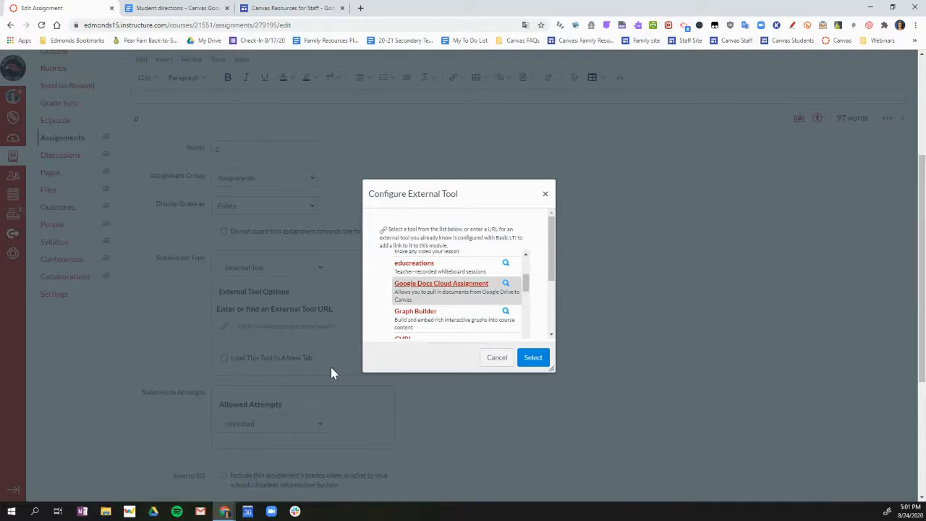
click(533, 358)
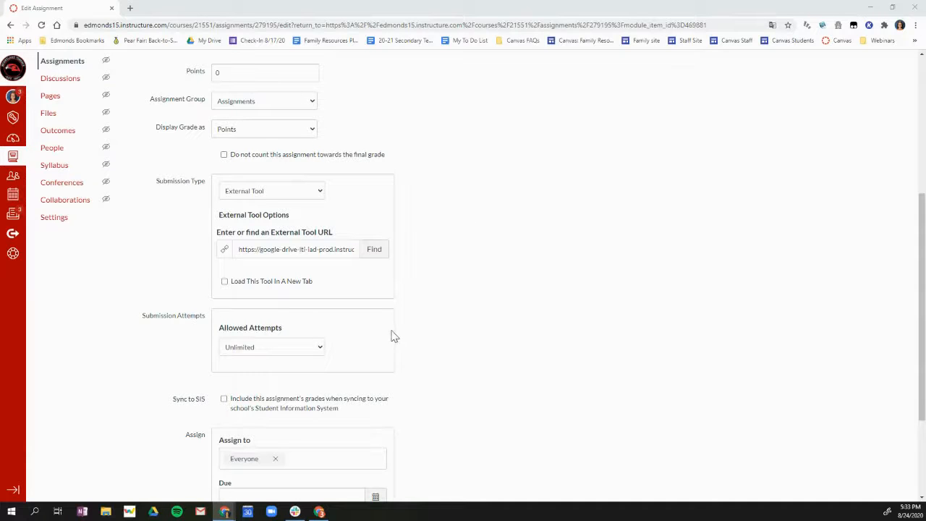
Save the edited Launch into Canvas Check In assignment
scroll(528, 356, down, 2)
scroll(486, 395, down, 1)
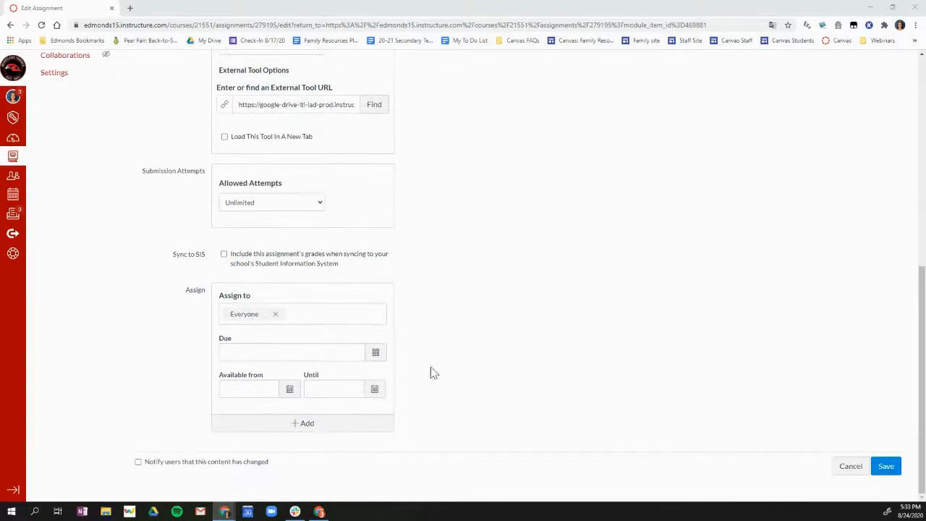
click(889, 466)
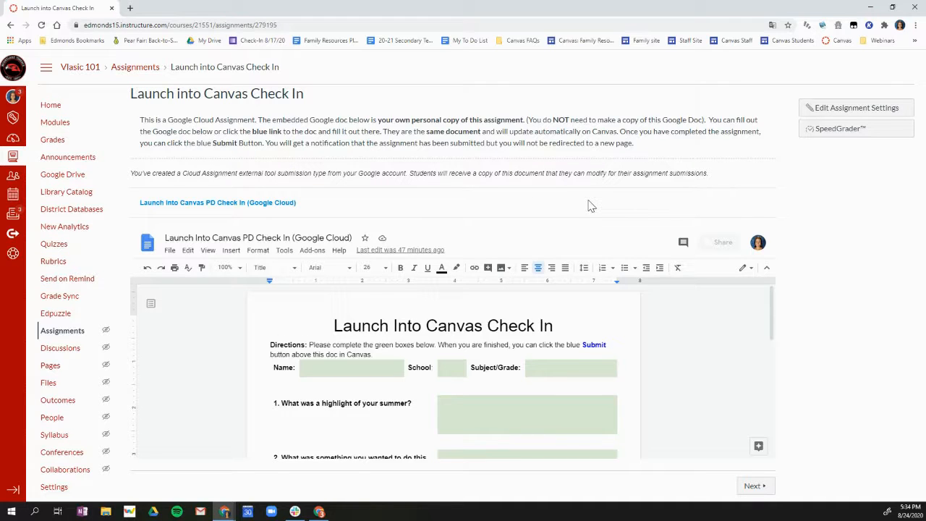
Switch to the student's Chrome window and fill in the embedded document with name "Student03" and school "EWHS"
click(324, 512)
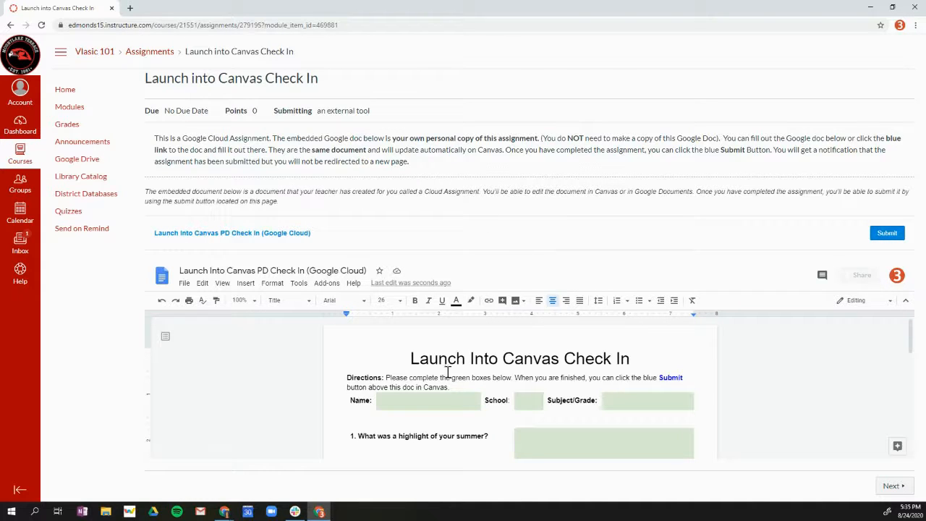
click(417, 401)
text(Student03)
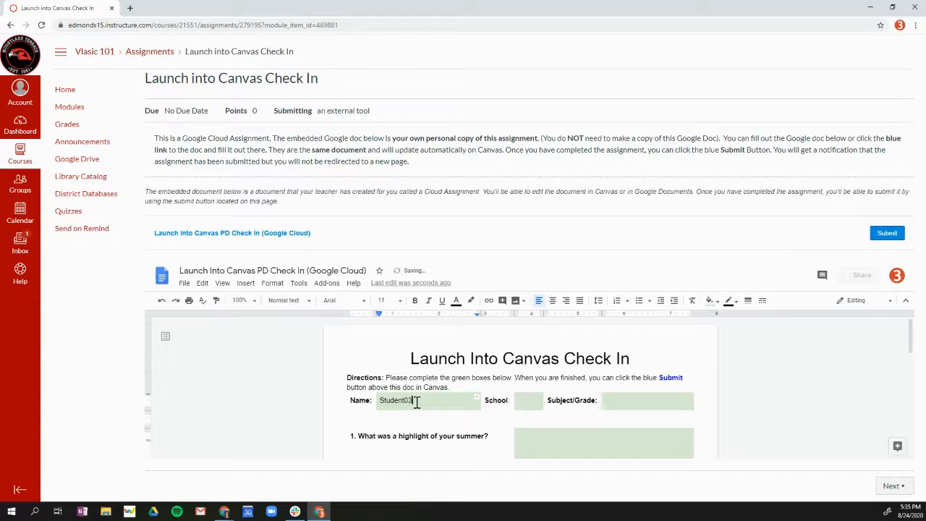
key(Tab)
key(Tab)
text(E)
Open the linked document separately, answer question 1 with "Spending time with family", and return to the Canvas assignment to check the embedded copy
click(239, 233)
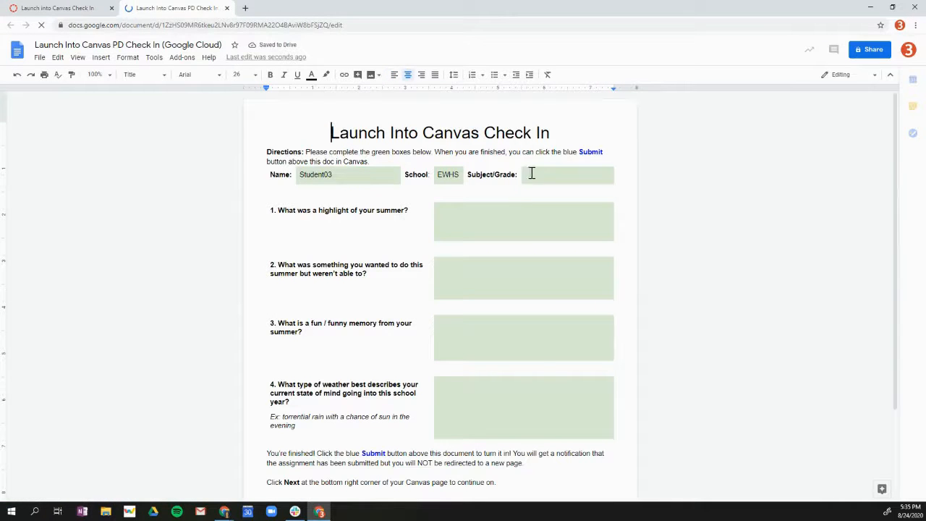
click(460, 213)
text(spe)
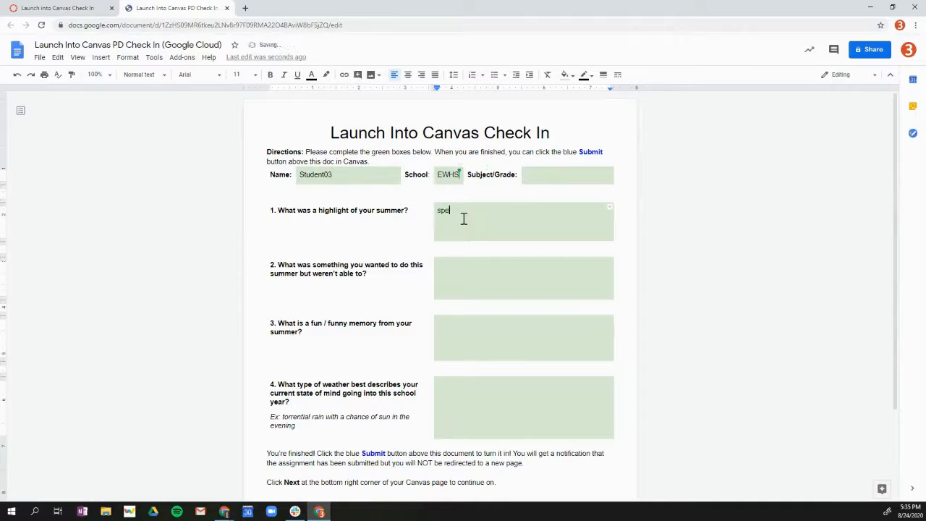
text(nding time with family)
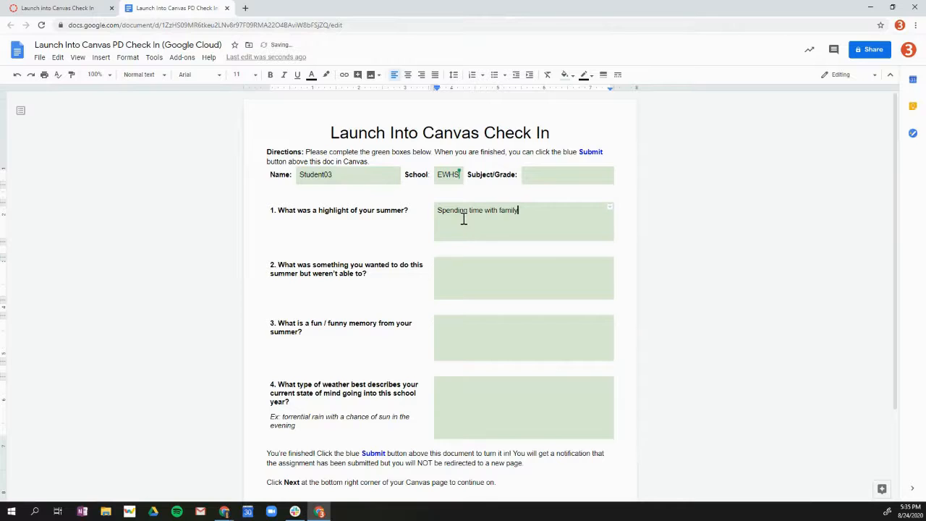
click(62, 9)
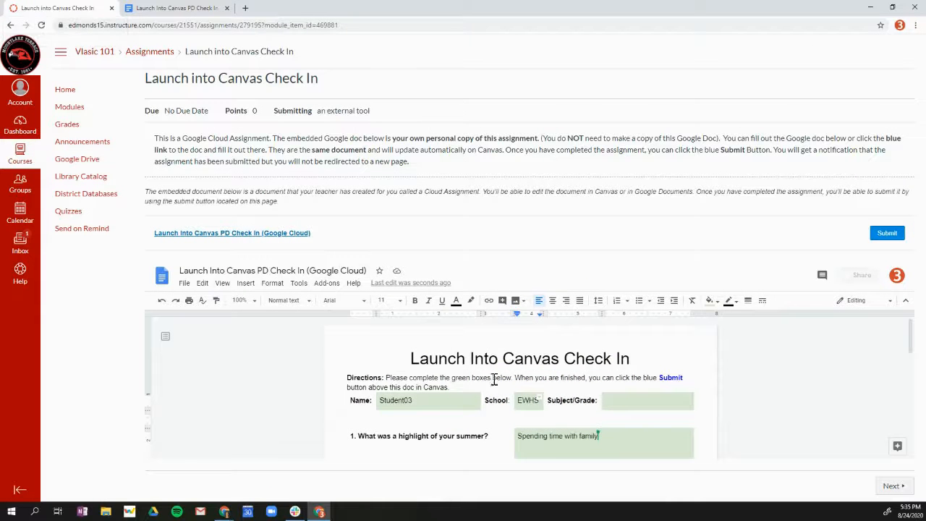
scroll(702, 398, down, 1)
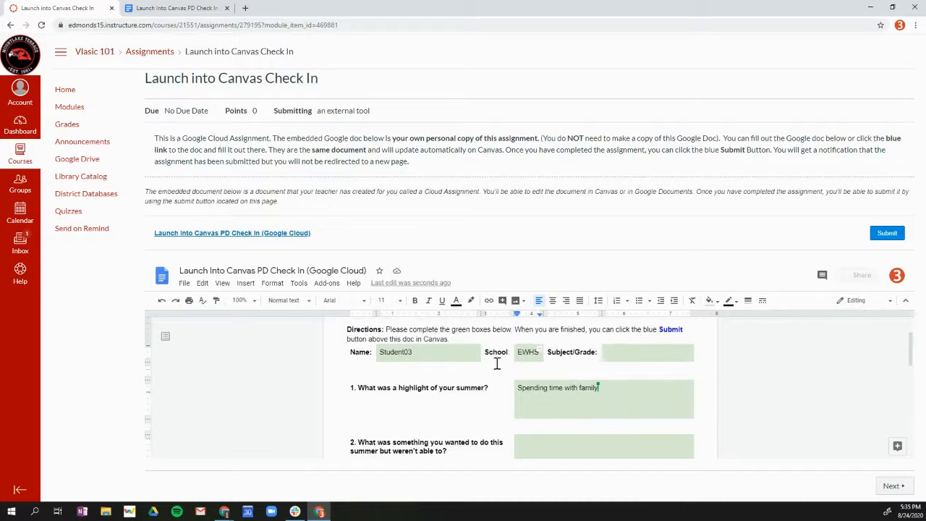
Look through the remaining questions in the embedded document, submit the assignment, and highlight its submission timestamp
scroll(621, 385, down, 1)
scroll(622, 386, down, 1)
scroll(564, 390, down, 2)
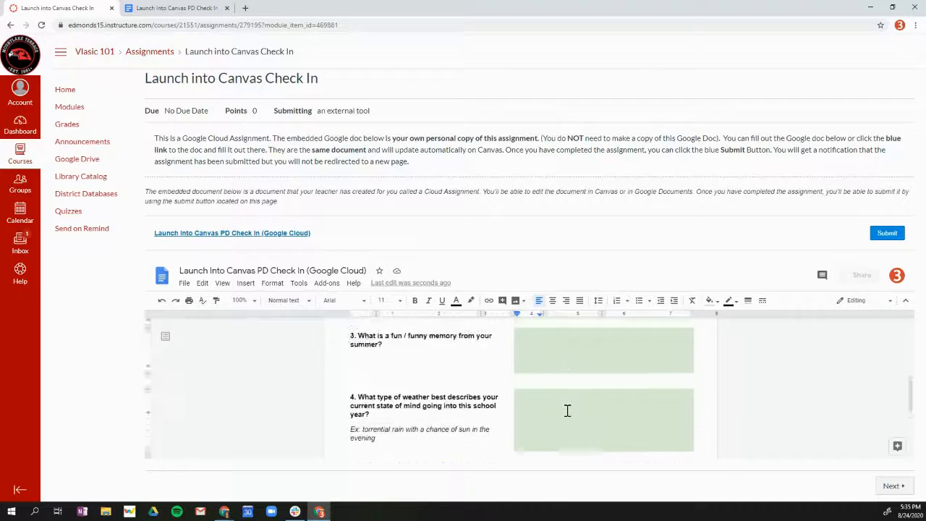
scroll(567, 410, up, 6)
click(894, 241)
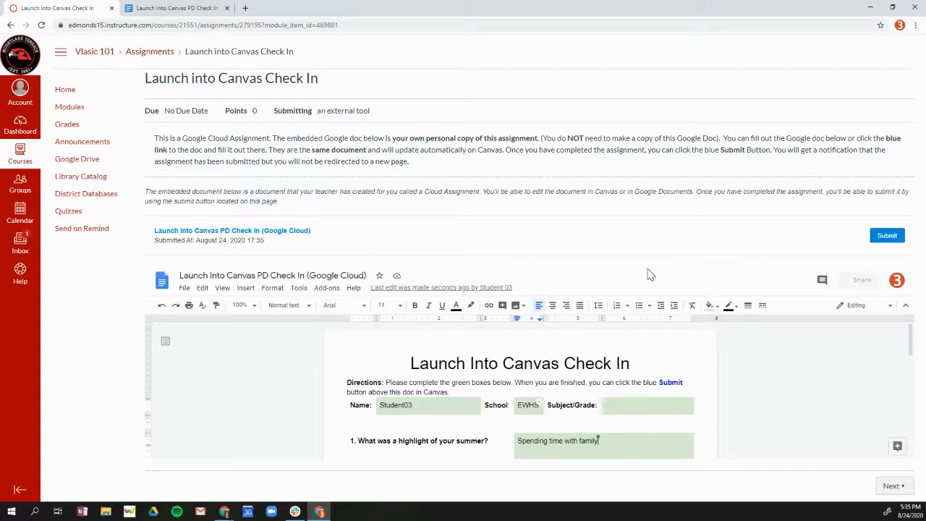
triple_click(156, 241)
click(153, 241)
triple_click(156, 241)
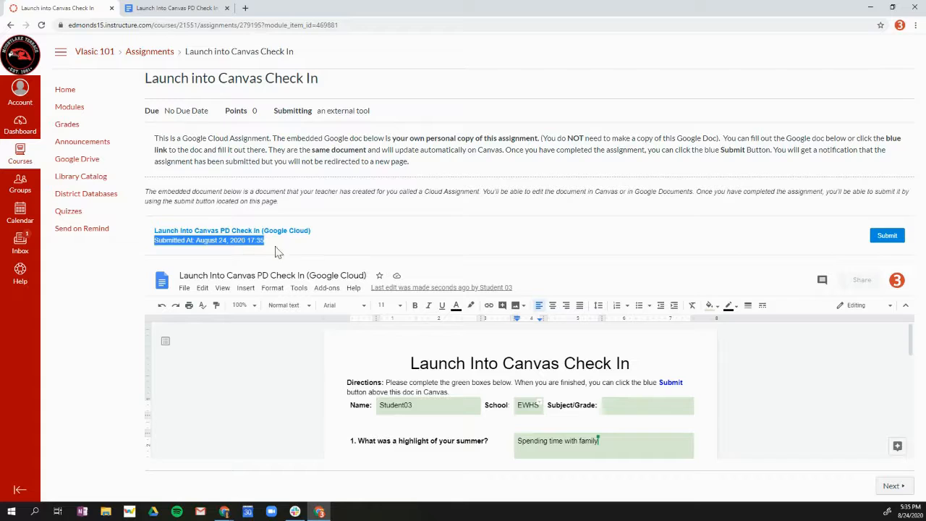
Fill in Subject/Grade with "Spanish 2" in the embedded document, resubmit the assignment, and highlight the new submission timestamp
click(635, 408)
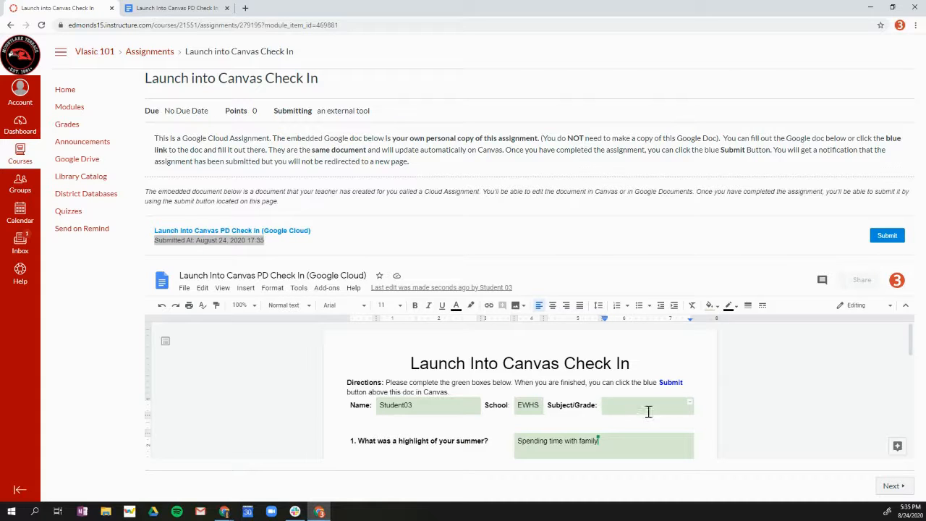
text(Spanish 2)
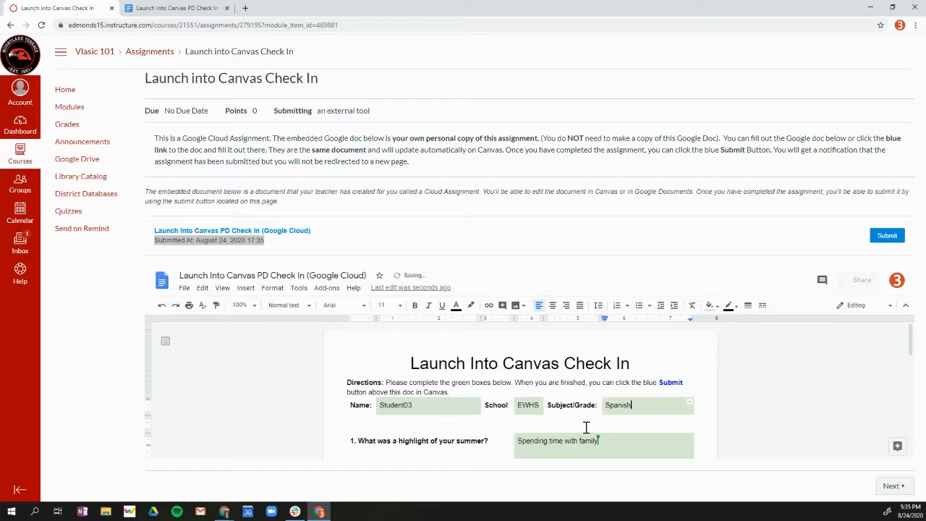
click(887, 237)
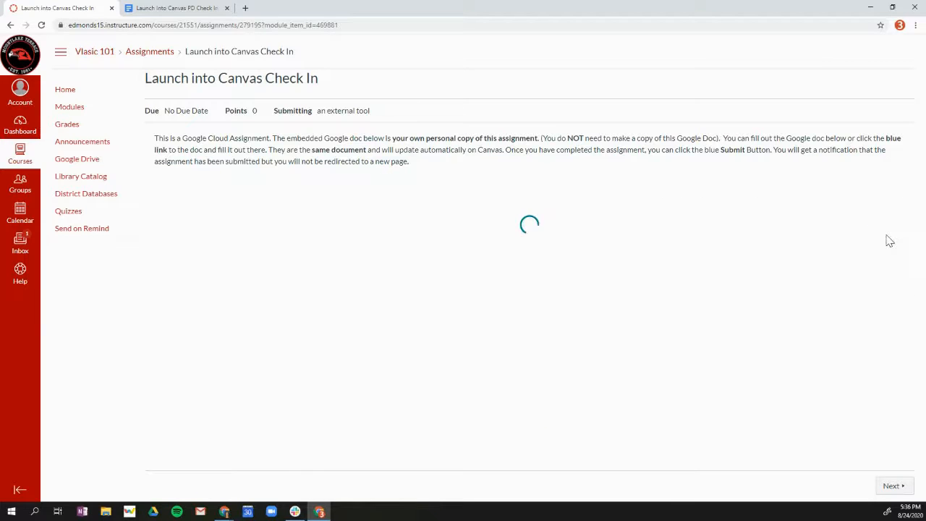
drag(275, 246, 191, 247)
click(153, 244)
triple_click(153, 243)
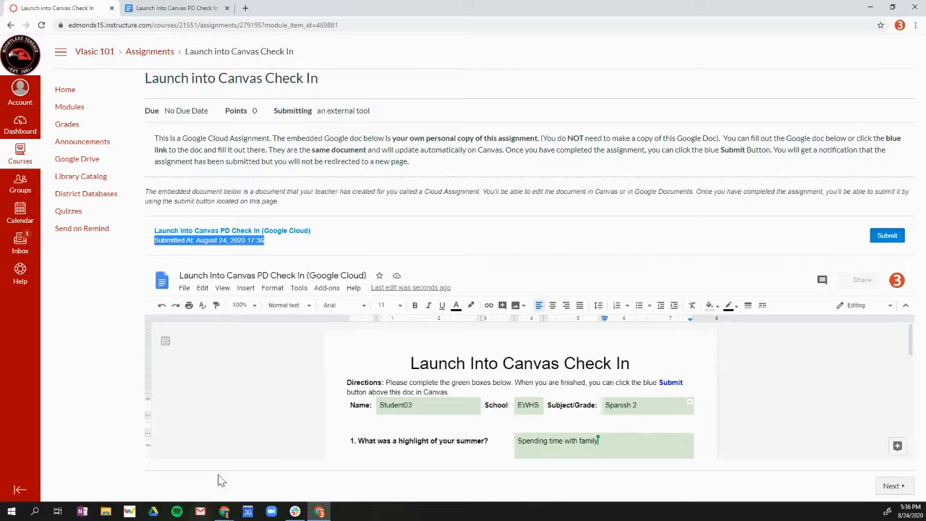
Switch to the teacher's Chrome window with SpeedGrader and view the student's Aug 24 at 5:35pm submission
click(225, 512)
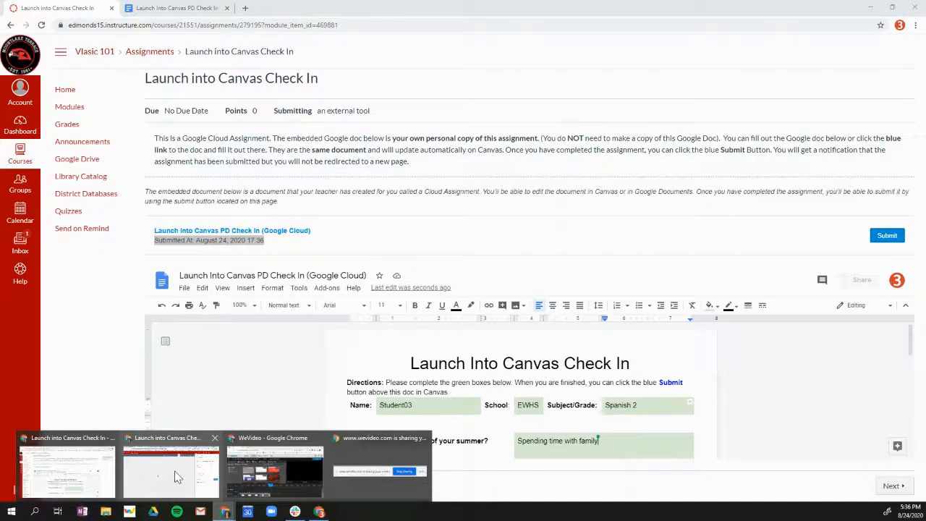
click(178, 478)
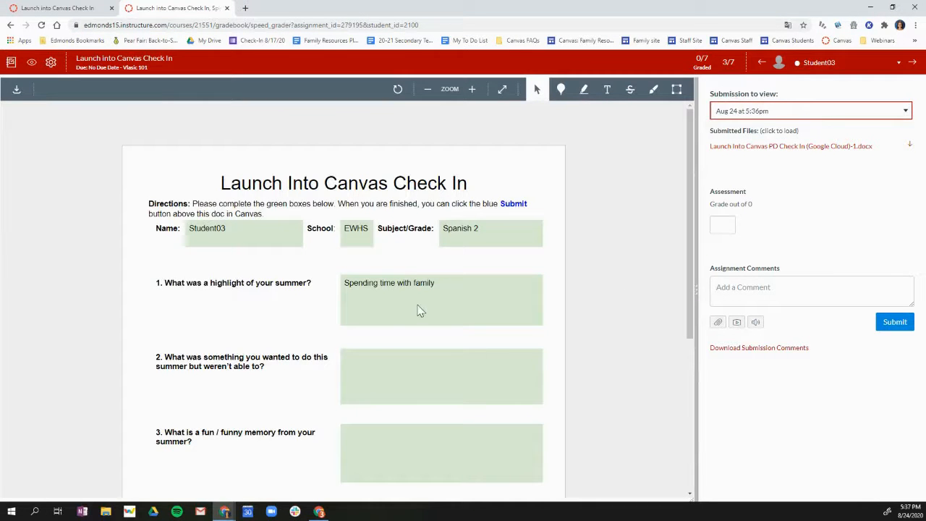
click(778, 113)
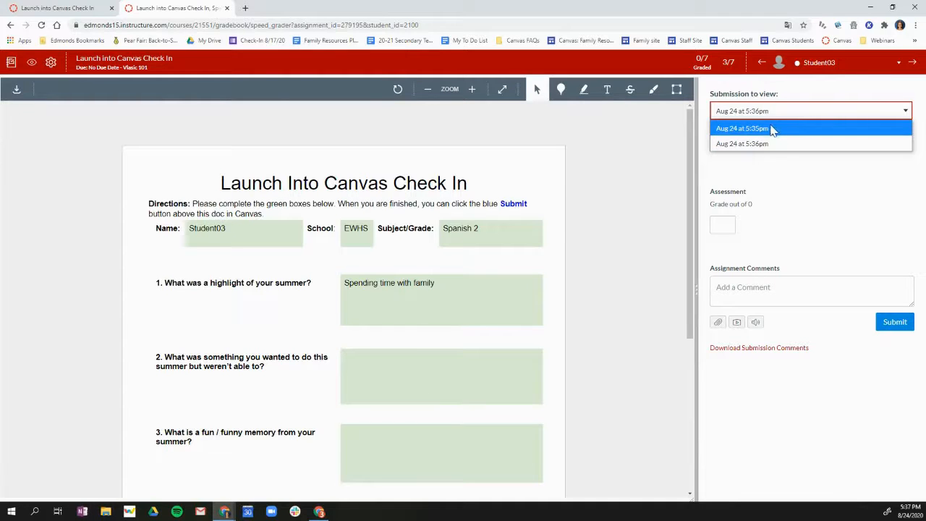
click(767, 130)
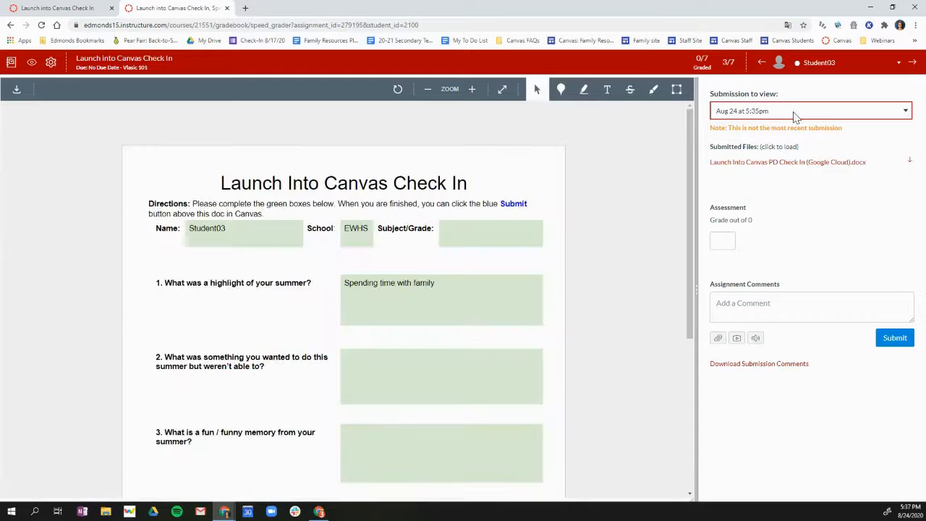
Display the student's Aug 24 at 5:36pm submission in SpeedGrader and look through the whole document
click(793, 114)
click(773, 144)
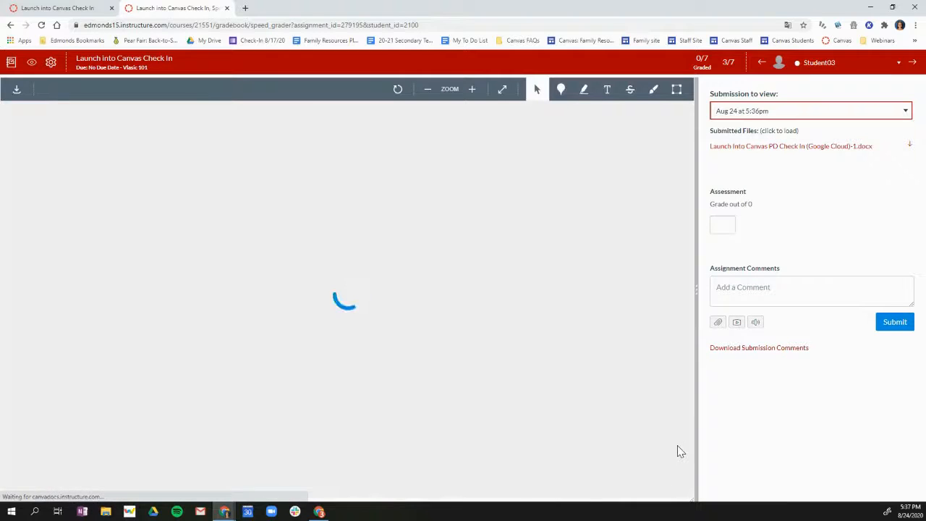
scroll(397, 457, down, 3)
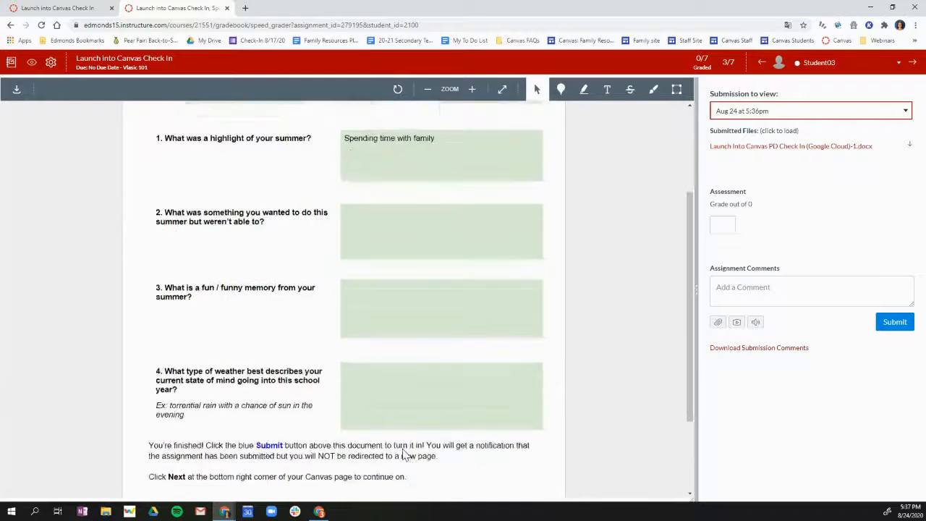
scroll(407, 456, up, 3)
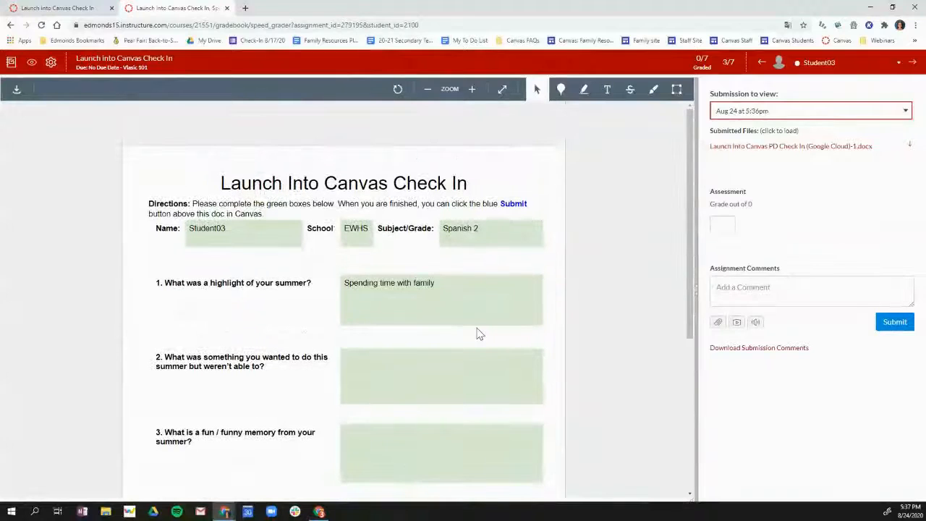